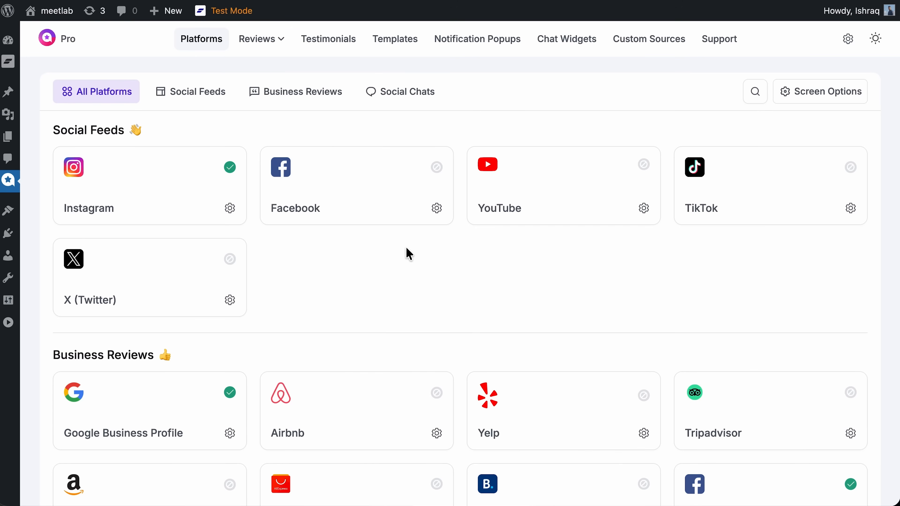
- Create a new form from the Review Forms page
mouse_move(285, 42)
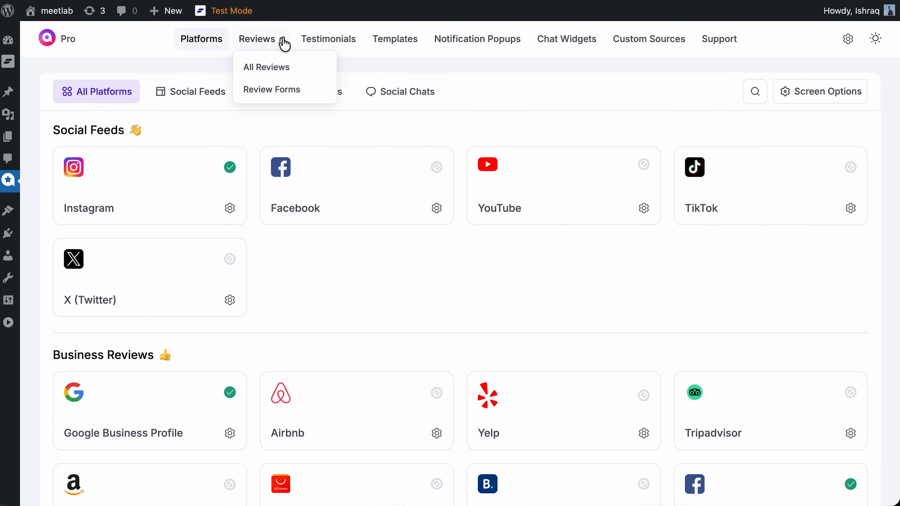
left_click(307, 100)
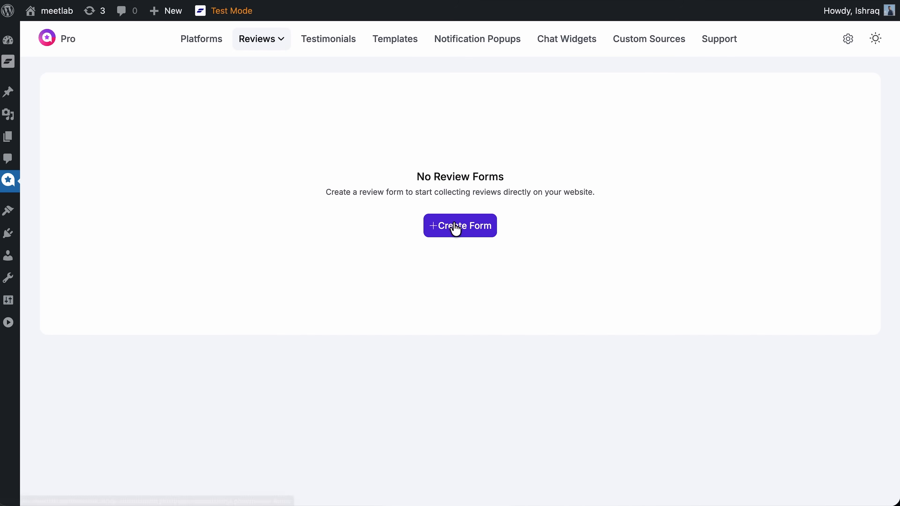
left_click(456, 230)
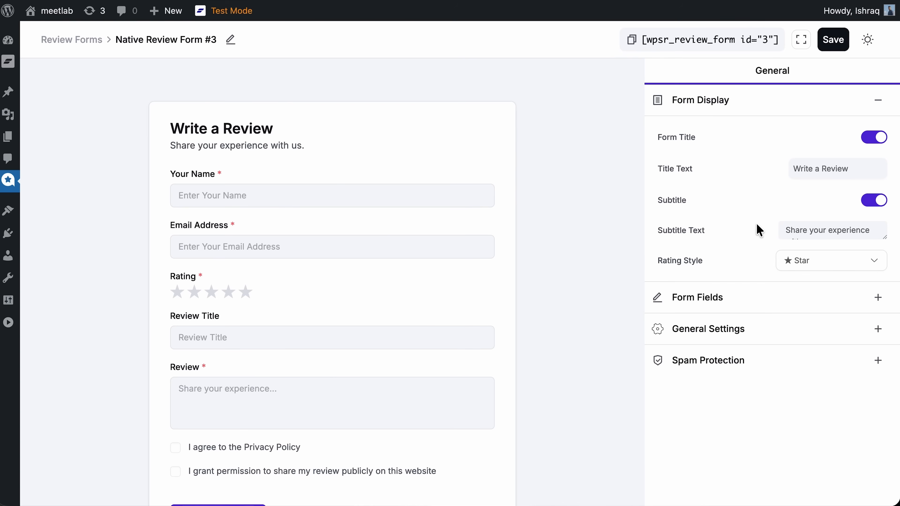
- Set the form's title text to "Help Others Decide" and keep the Star rating style
left_click(879, 169)
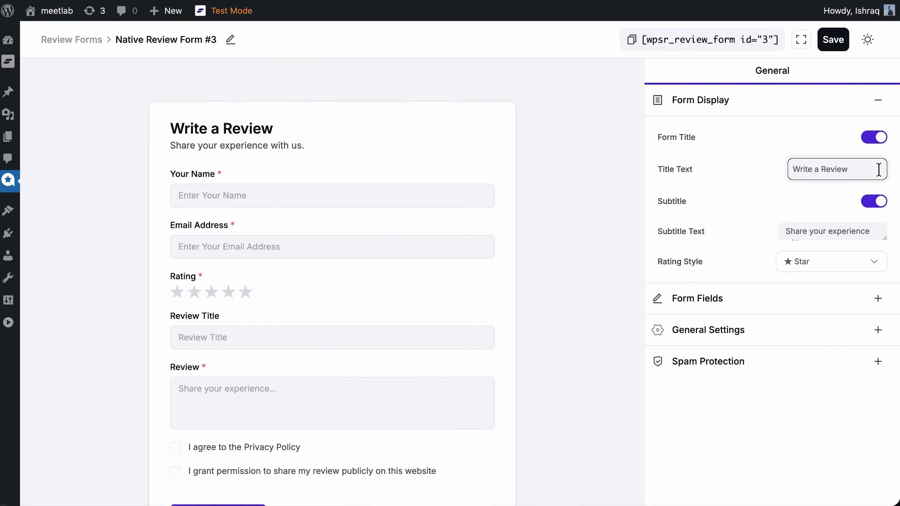
key("super+a")
key("BackSpace")
type("Help Others Deci")
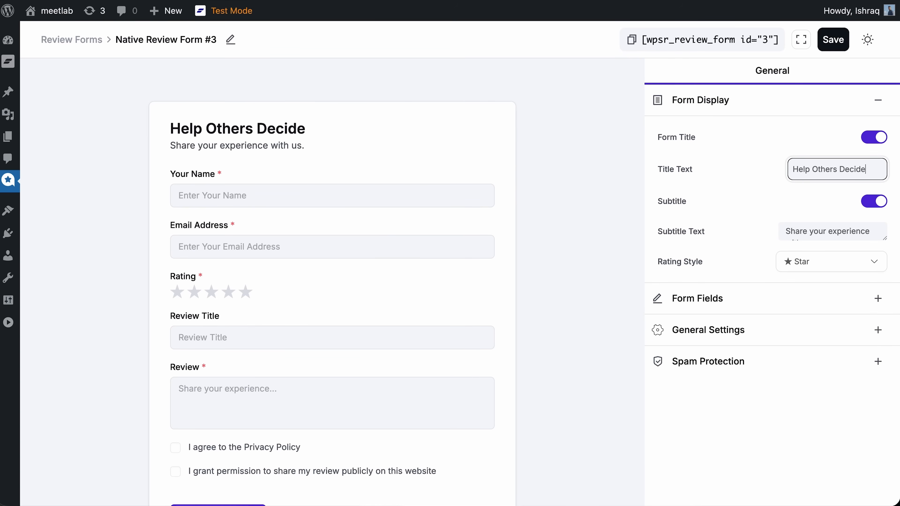
left_click(851, 269)
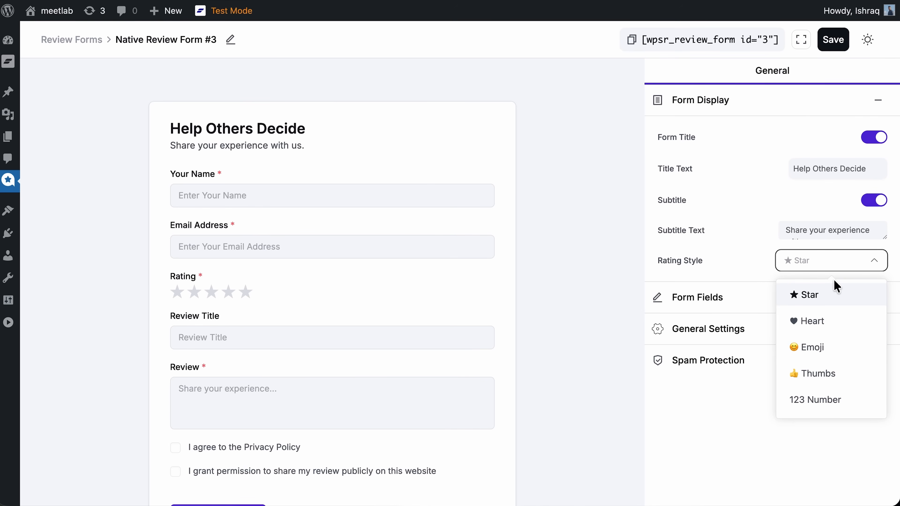
left_click(835, 273)
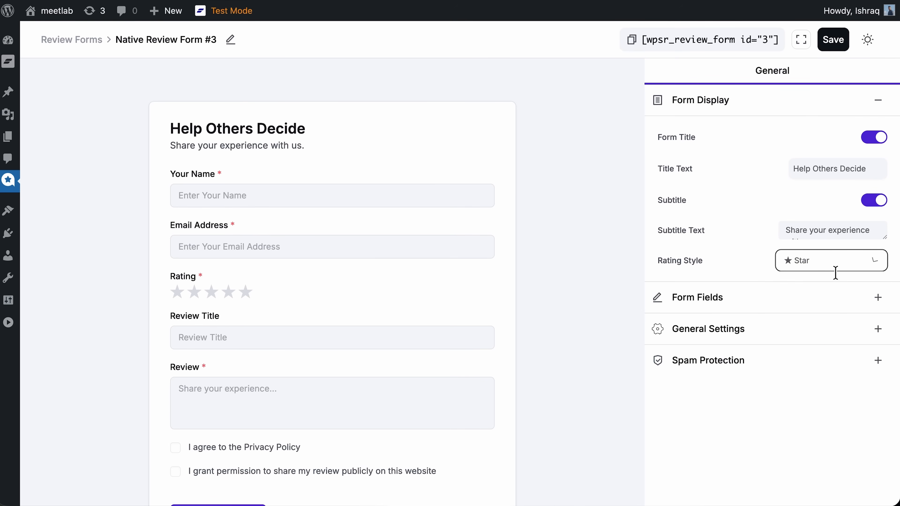
- Open the form field settings, then hide and restore the Review Title field
left_click(774, 292)
scroll(773, 293, "down", 10)
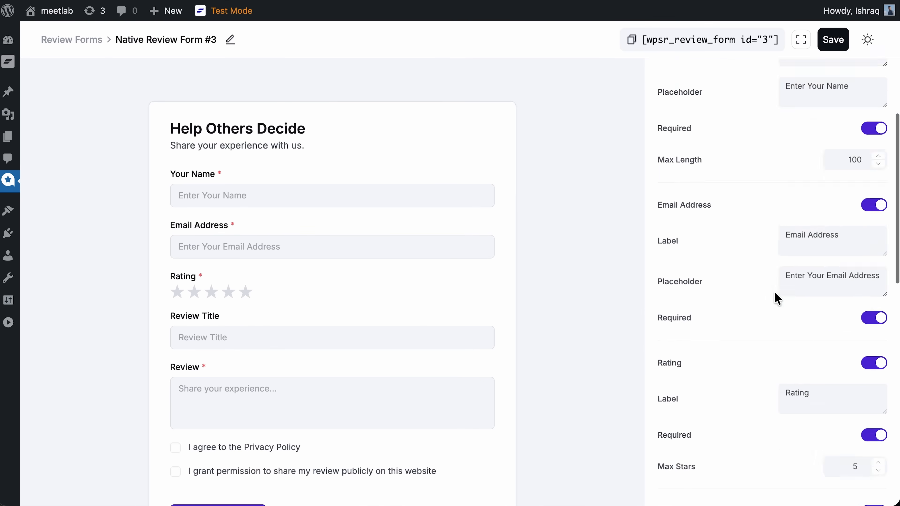
scroll(773, 291, "down", 1)
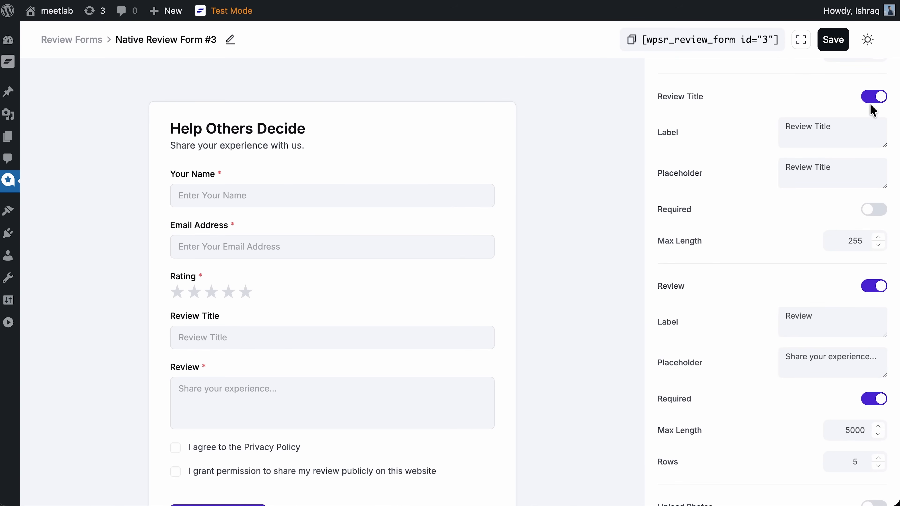
left_click(873, 97)
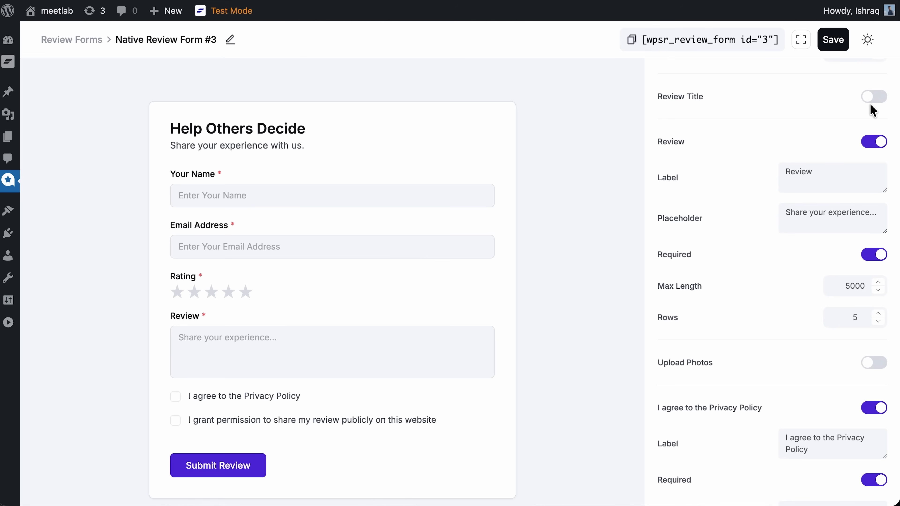
left_click(874, 99)
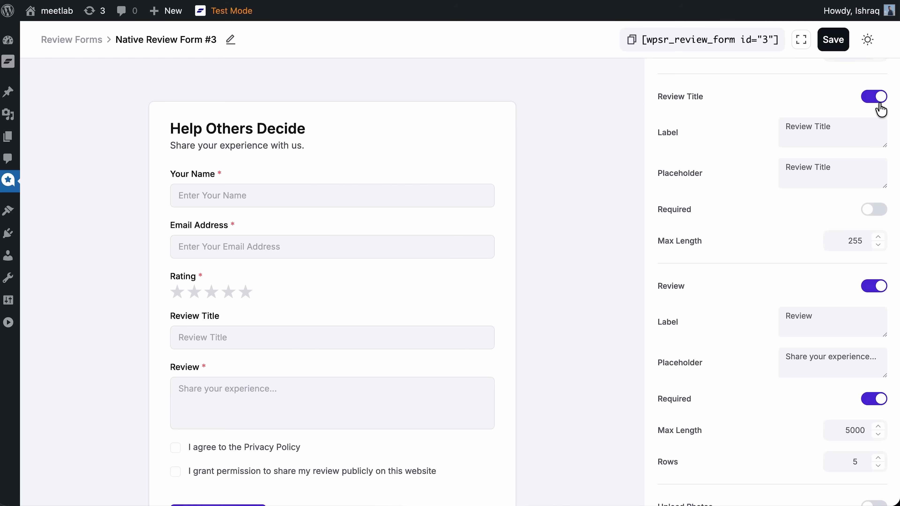
- Set the Review field's rows to 7 and enable Upload Photos with a maximum size of 3 MB
scroll(804, 322, "down", 4)
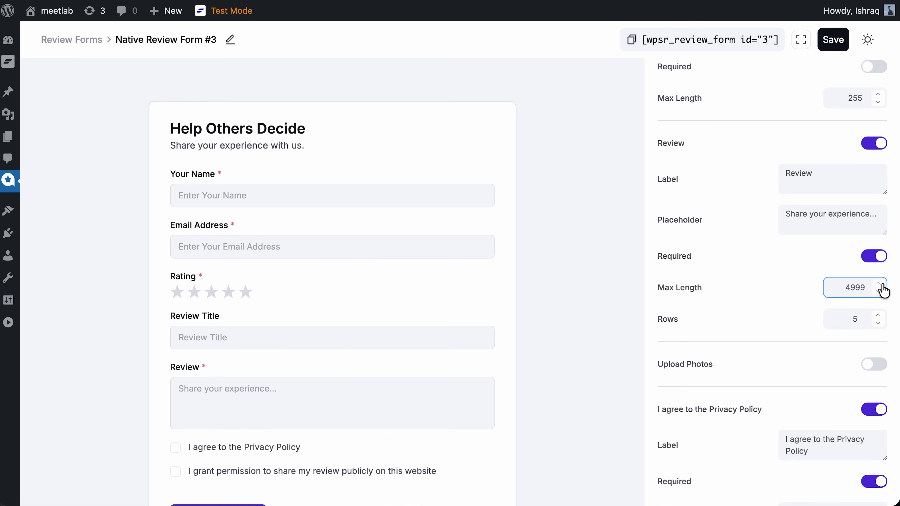
left_click(878, 314)
left_click(874, 374)
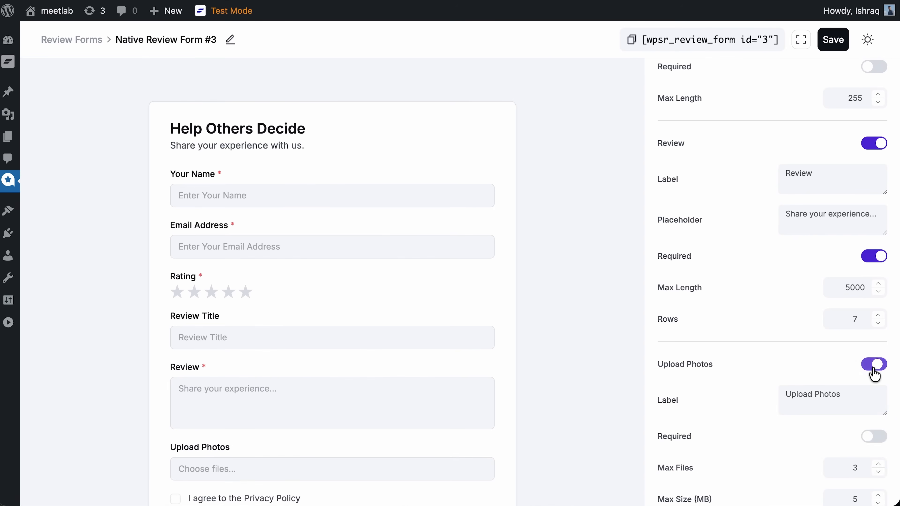
scroll(874, 374, "down", 7)
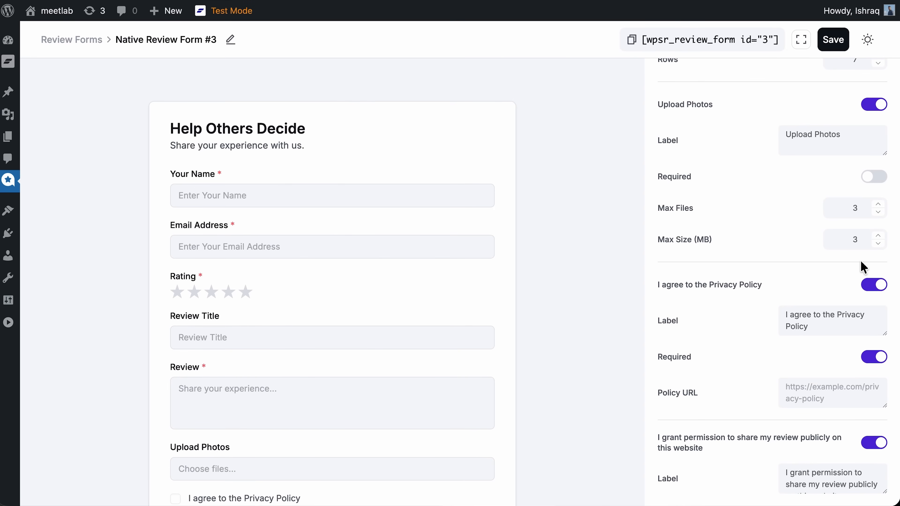
scroll(861, 263, "down", 2)
- In the general settings, set the button text to "Share Your Experience" and paste a success message starting "Awesome, we got it! Thanks so much for"
left_click(782, 495)
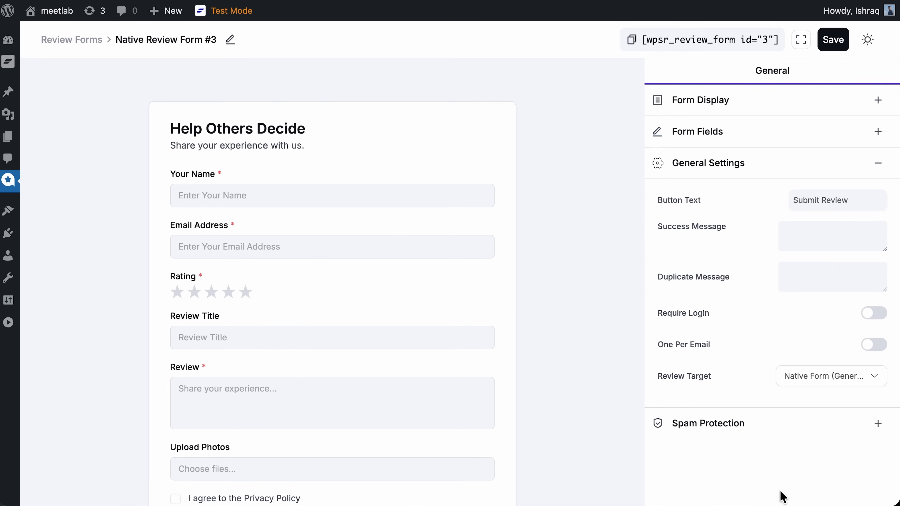
left_click(856, 206)
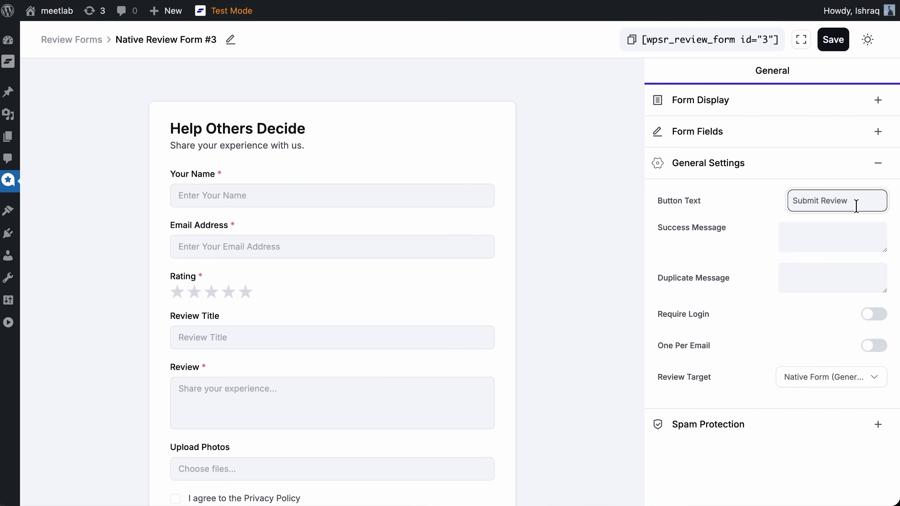
key("ctrl+a")
type("Sh")
left_click(793, 236)
key("ctrl+v")
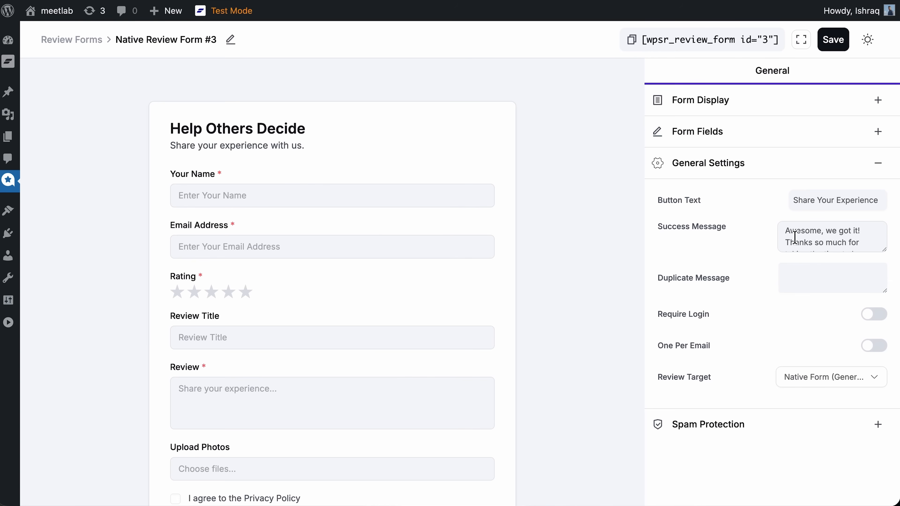
- Enable One Per Email and set the review target to Fluent Cart Product
left_click(872, 345)
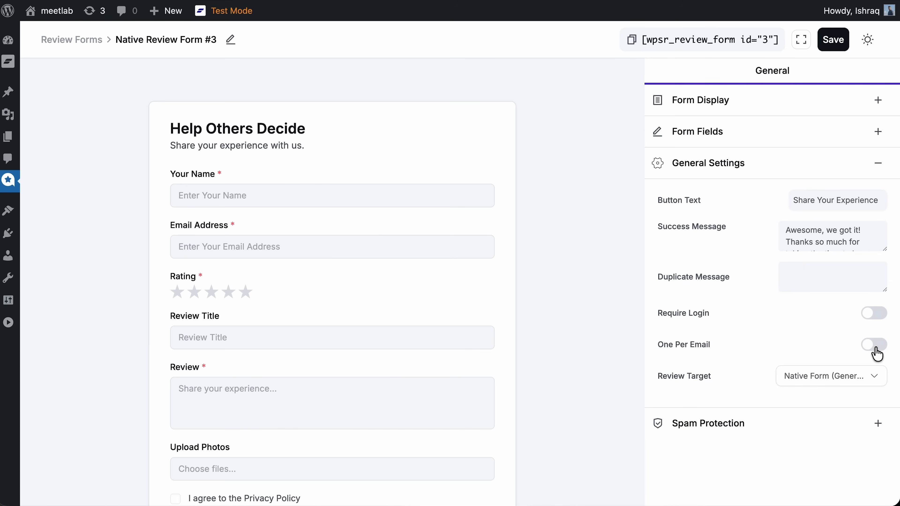
left_click(873, 346)
left_click(815, 384)
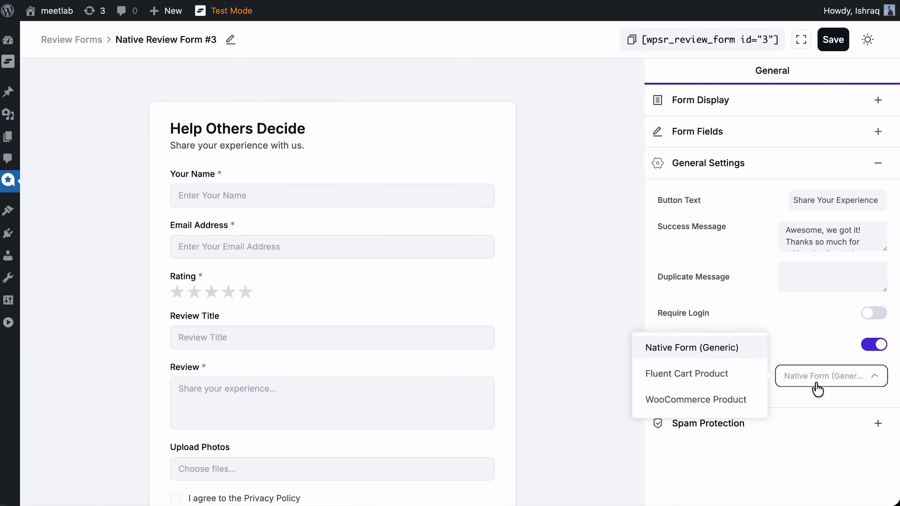
left_click(726, 382)
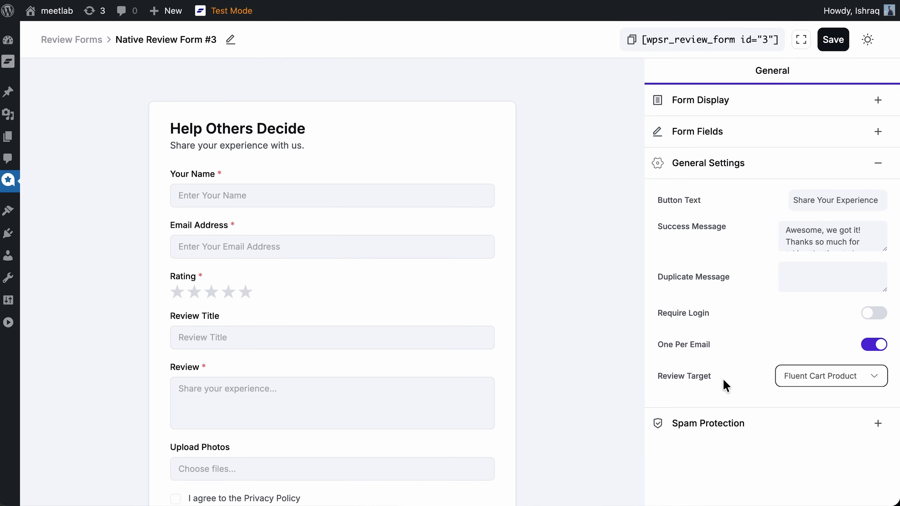
- Examine the CAPTCHA options in the spam protection settings, keeping None selected
left_click(774, 430)
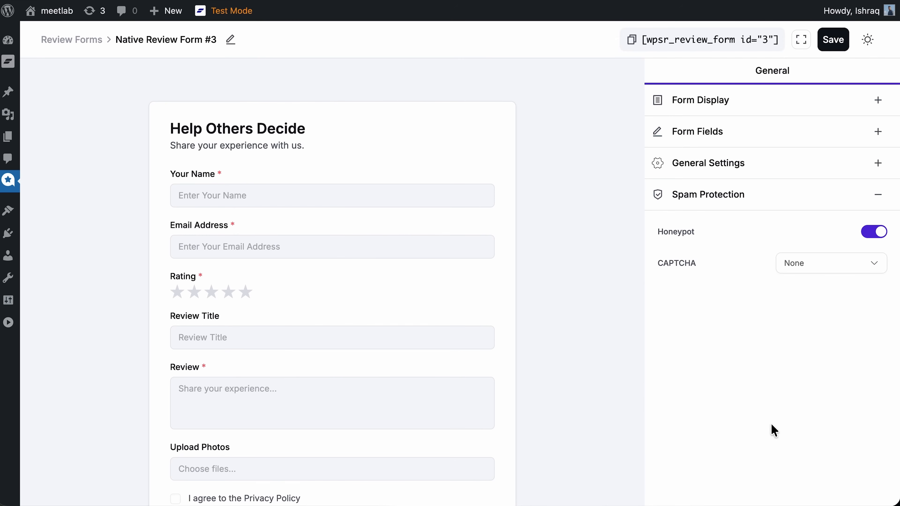
left_click(835, 276)
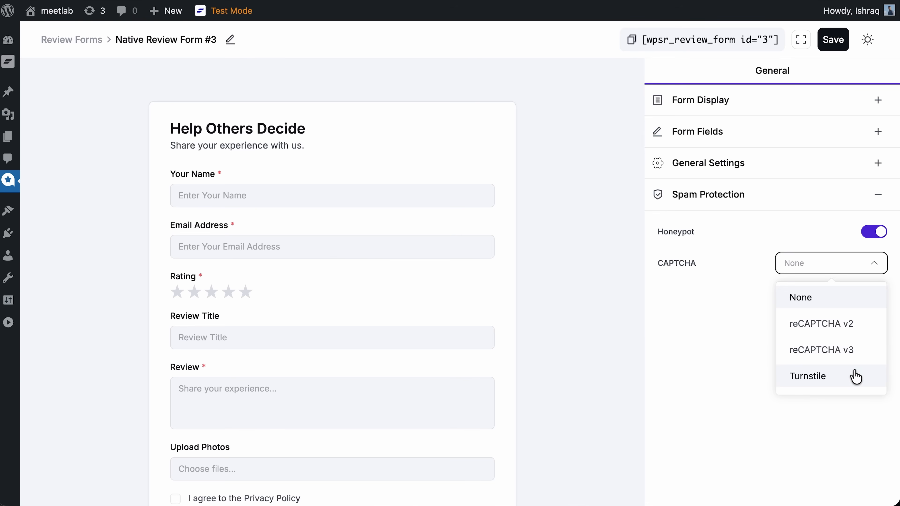
left_click(738, 319)
- Check the whole form preview down to the submit button and save the review form
scroll(546, 361, "down", 4)
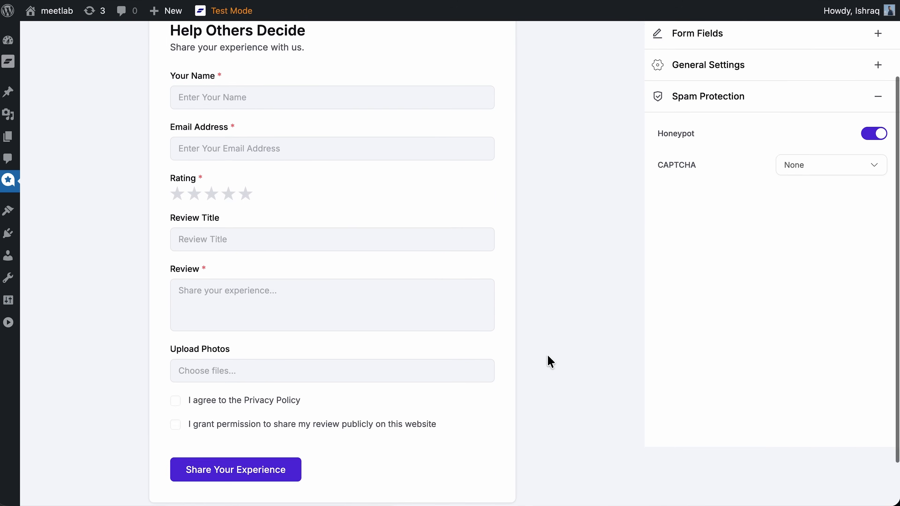
scroll(551, 361, "up", 4)
left_click(827, 41)
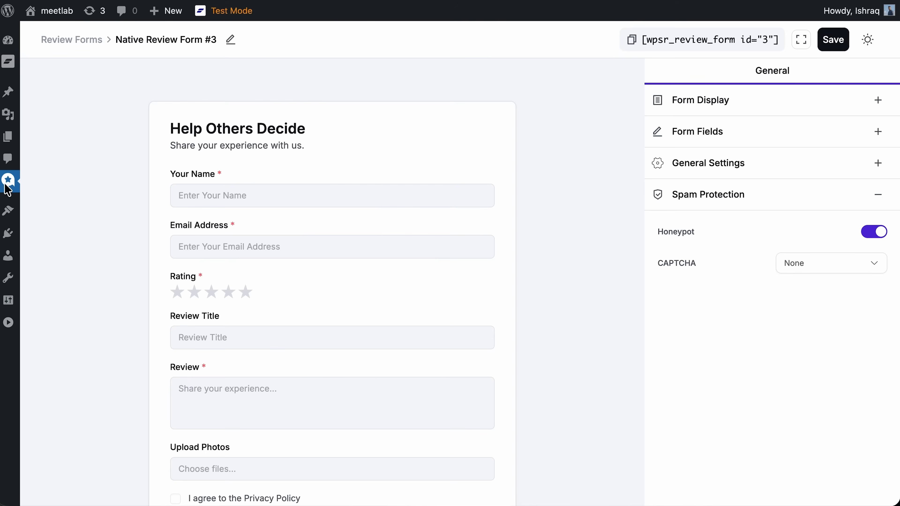
- Return to the platforms overview and open the configuration of Fluent Cart under Business Reviews
mouse_move(11, 184)
left_click(54, 213)
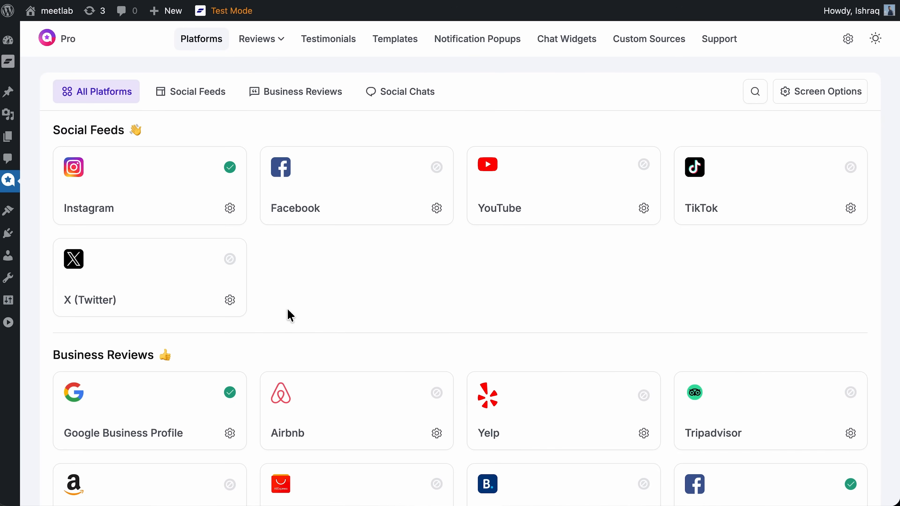
scroll(289, 315, "down", 5)
scroll(289, 315, "down", 1)
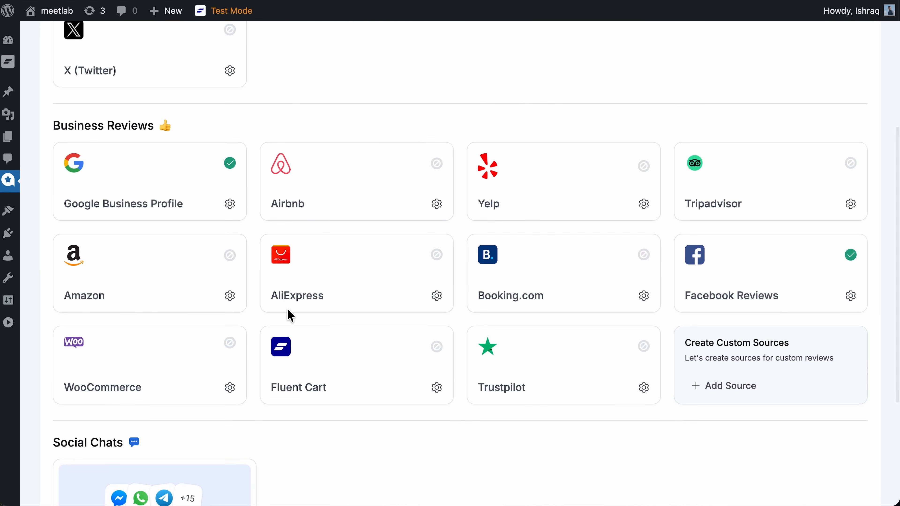
left_click(438, 394)
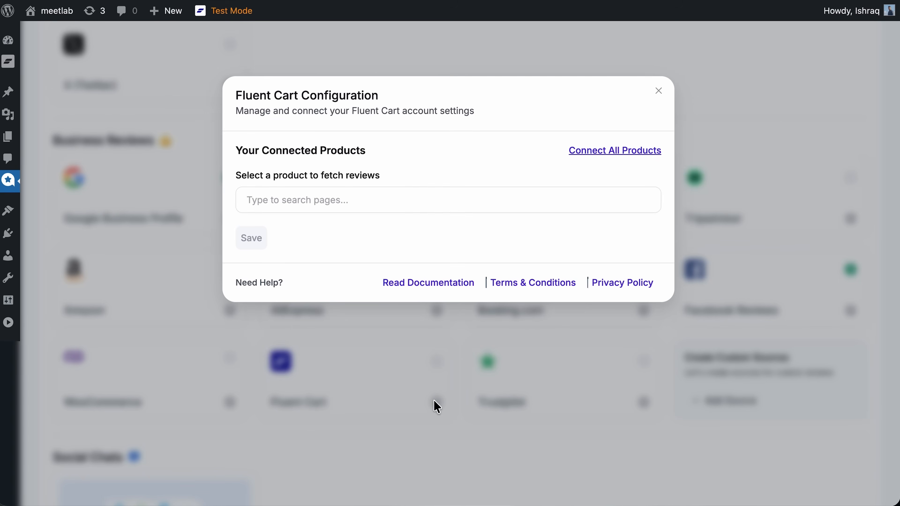
- Browse the selectable products, then connect all Fluent Cart products as review sources
left_click(351, 201)
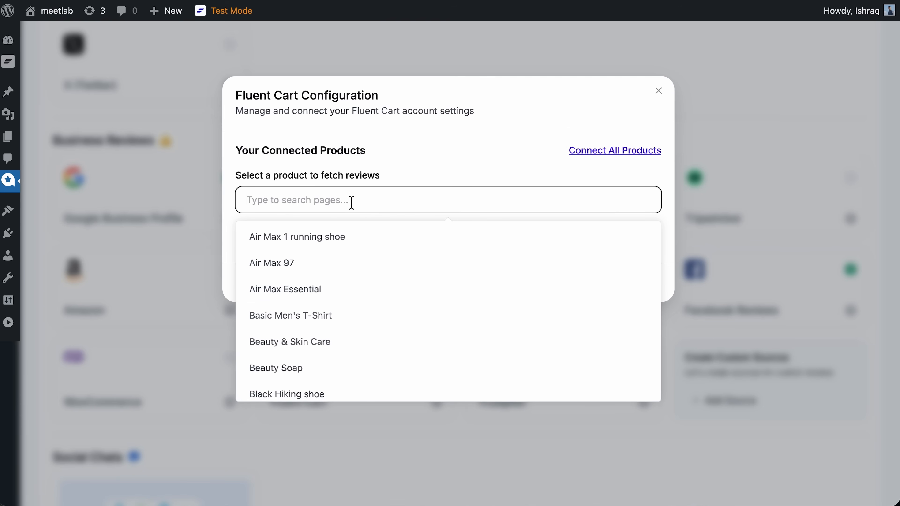
scroll(356, 303, "down", 10)
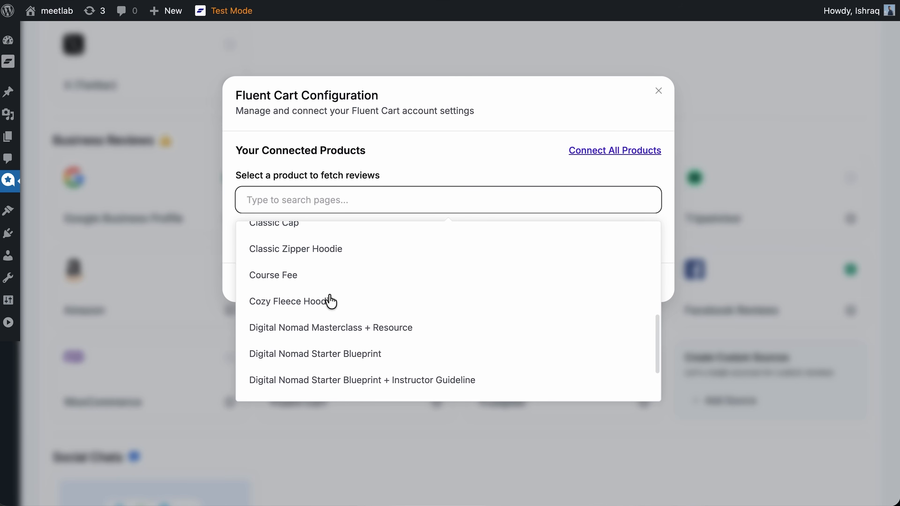
left_click(426, 180)
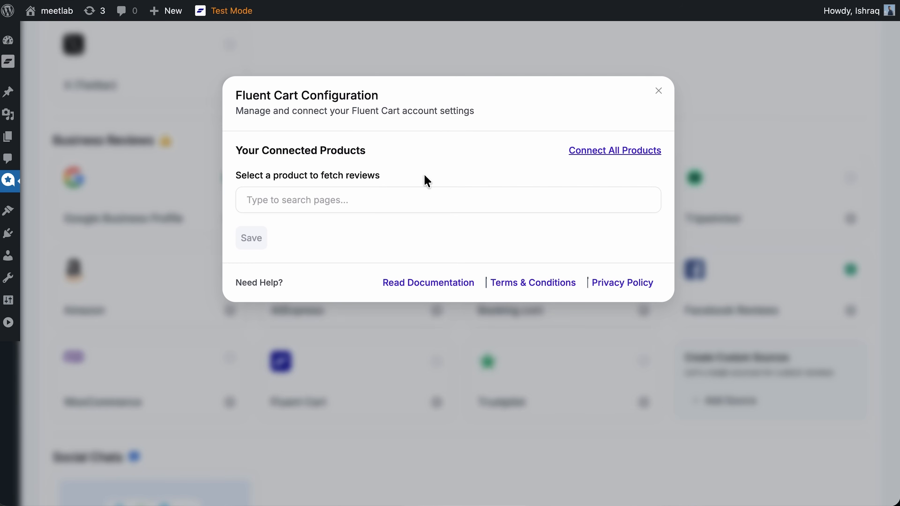
left_click(598, 152)
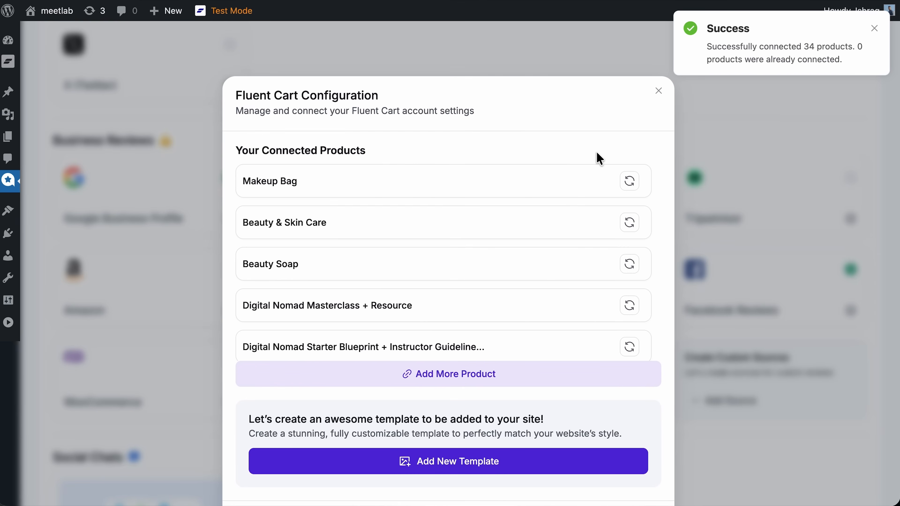
- Add a new template for the connected Fluent Cart products and open its template layout options
scroll(556, 202, "down", 2)
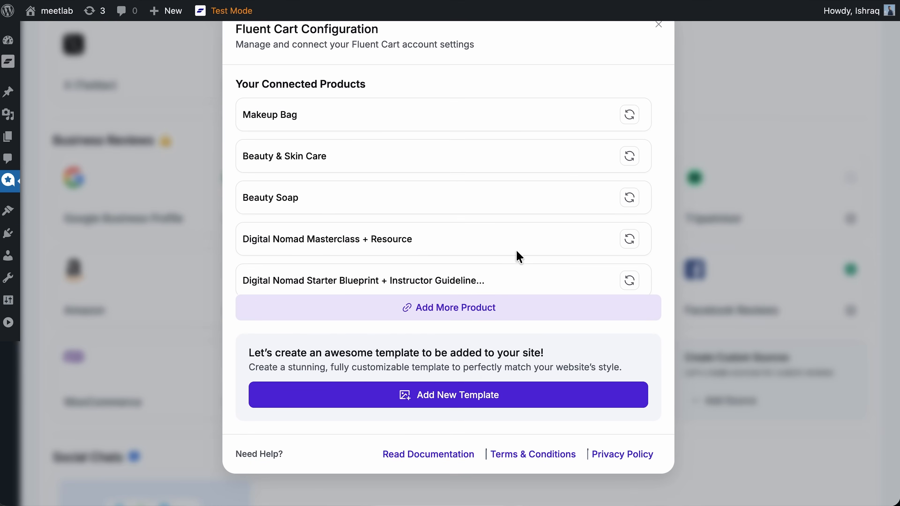
left_click(469, 406)
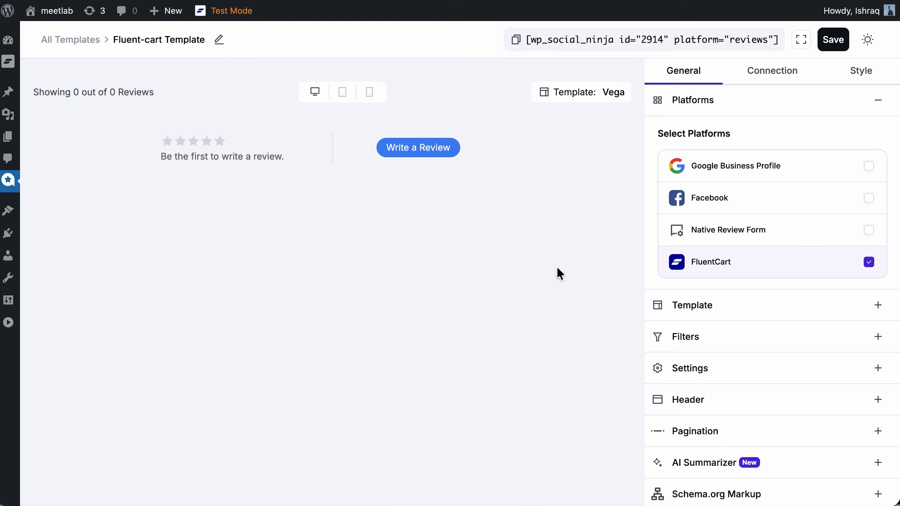
left_click(743, 304)
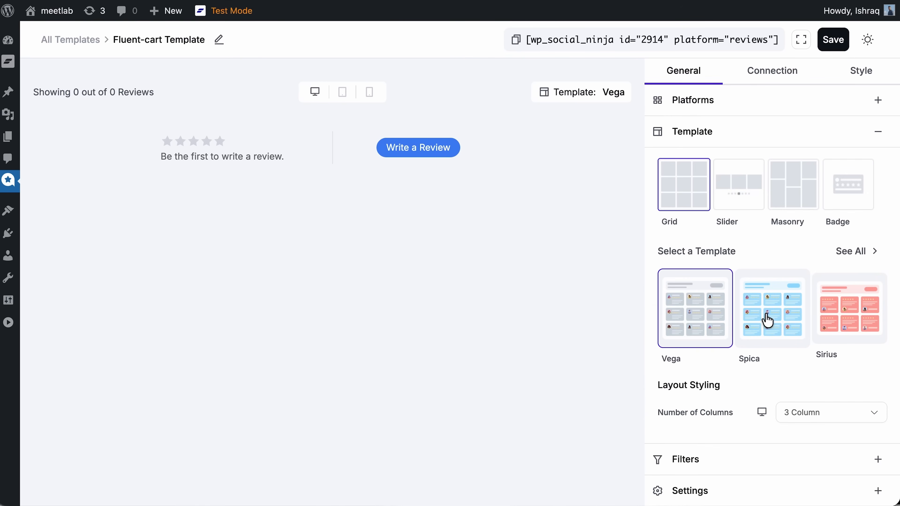
- Check the template's review count, minimum rating and order filters, and turn on hiding reviews without text
left_click(740, 468)
left_click(830, 205)
left_click(862, 241)
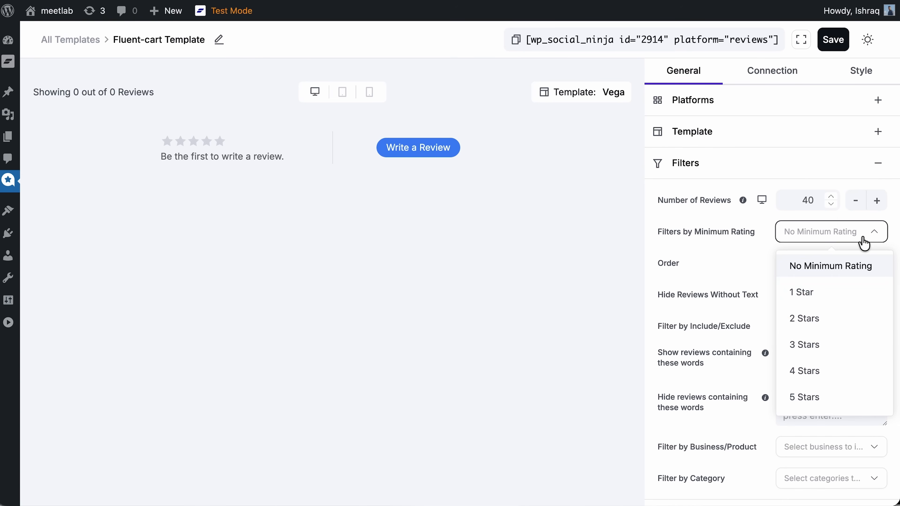
left_click(757, 283)
left_click(807, 268)
left_click(807, 266)
left_click(874, 298)
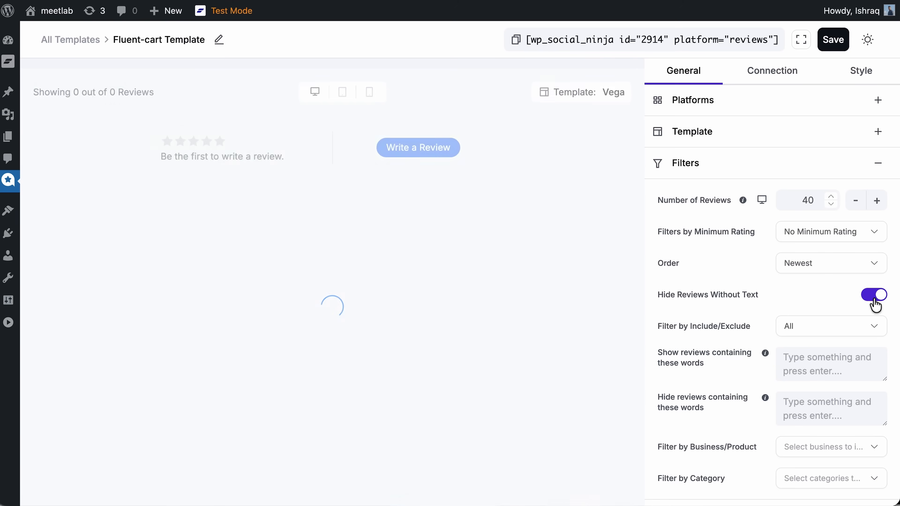
- Set the include/exclude filter to Include and paste the keyword list ending in "Superb, Transforms, Unmatched, Versatile" as words that shown reviews must contain
left_click(828, 330)
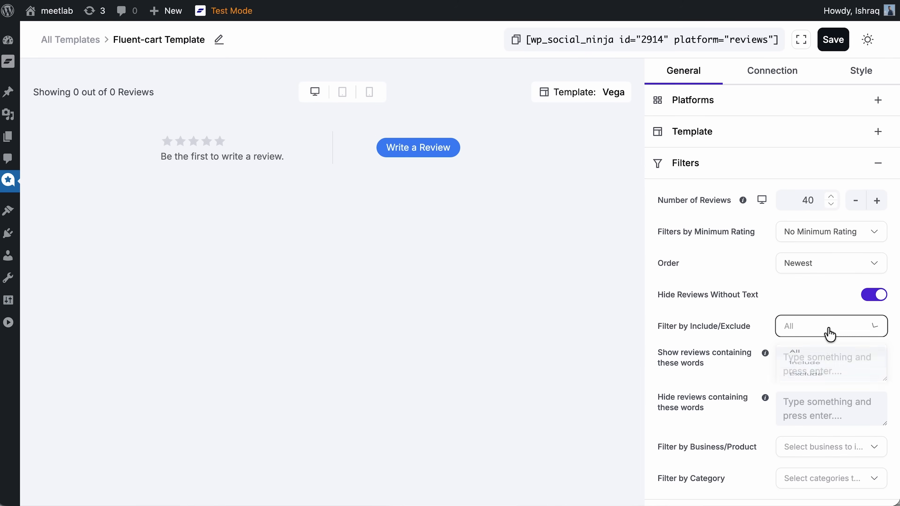
left_click(828, 383)
left_click(793, 414)
key("ctrl+v")
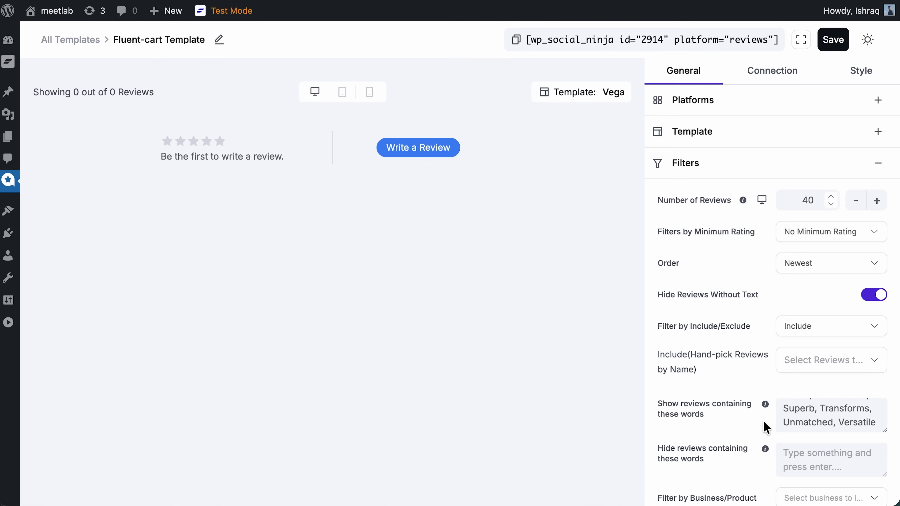
- Enable the "Write a Review" URL option in the template's header settings
scroll(765, 427, "down", 5)
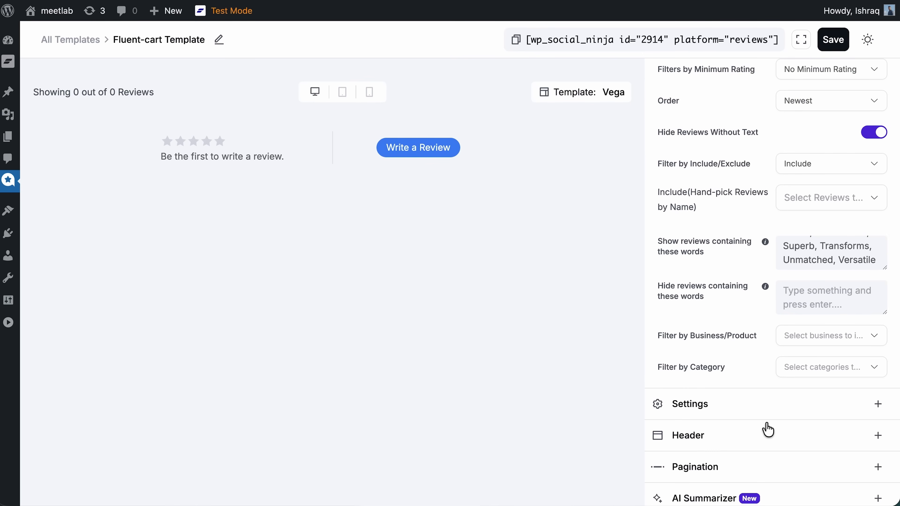
left_click(761, 436)
scroll(758, 460, "down", 3)
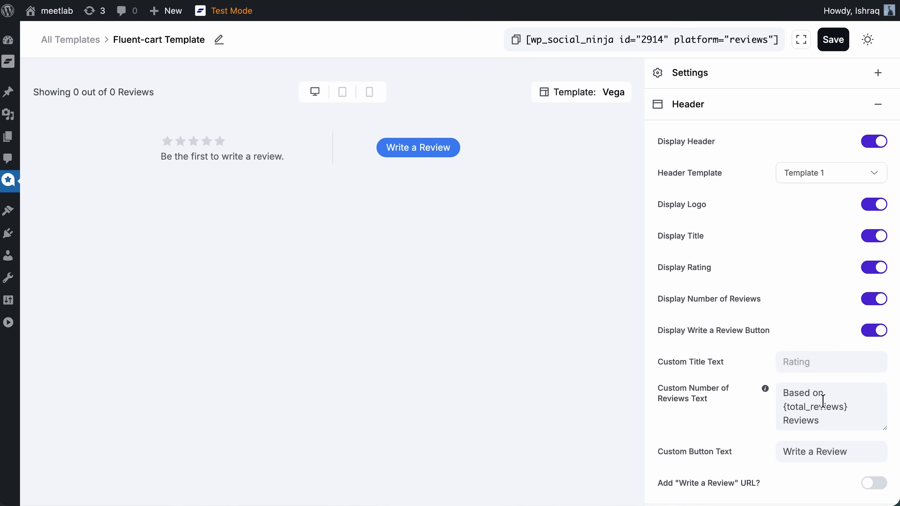
left_click(879, 487)
scroll(880, 495, "down", 4)
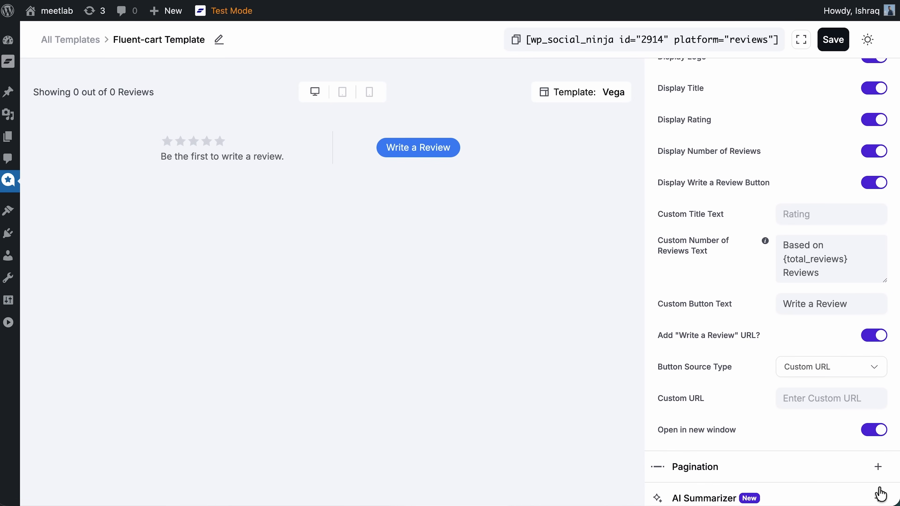
- Set the review button's source type to Native Review Form, choose Native Review Form #3, and save the template
left_click(849, 376)
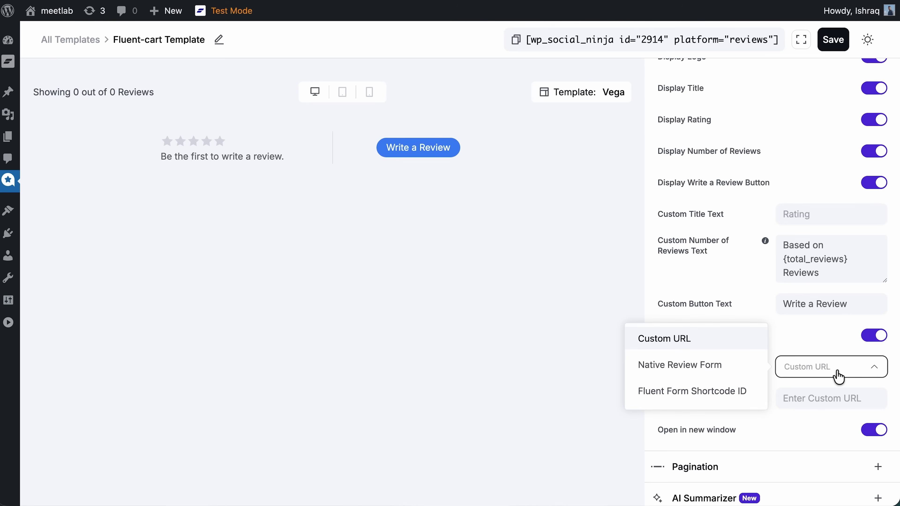
left_click(755, 370)
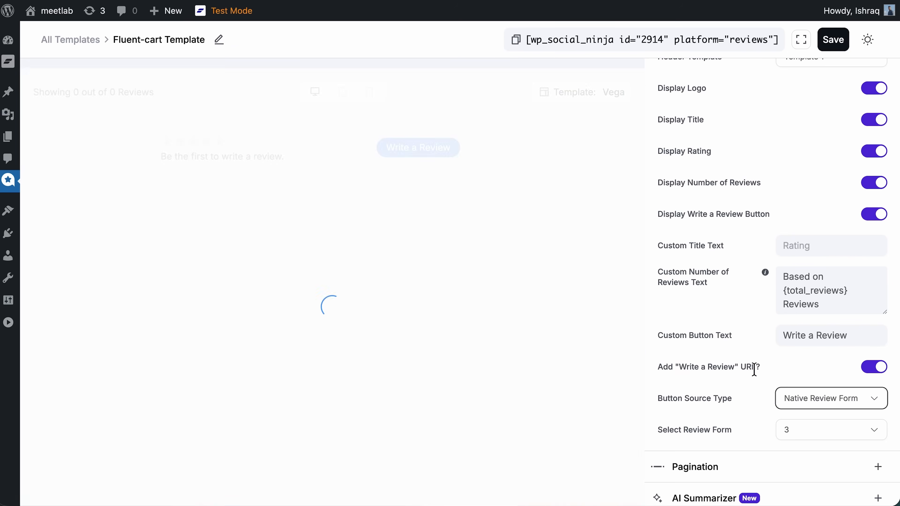
left_click(804, 435)
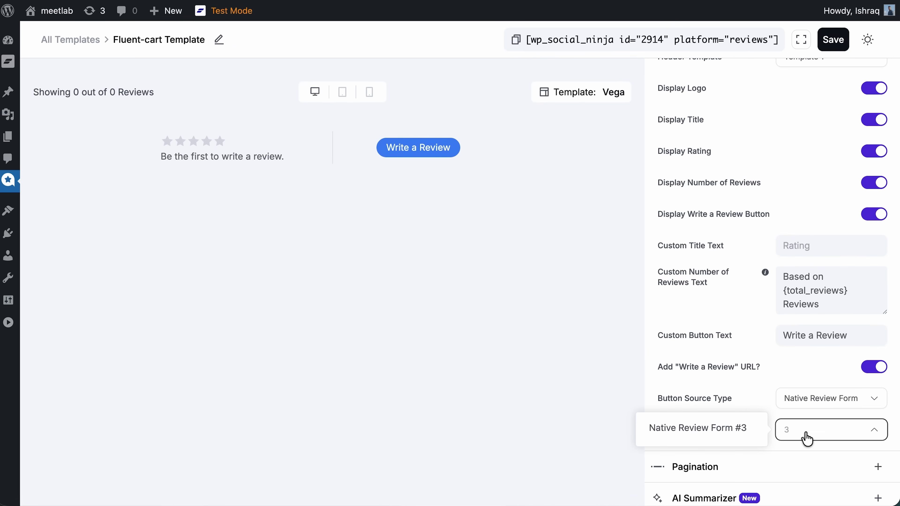
left_click(733, 440)
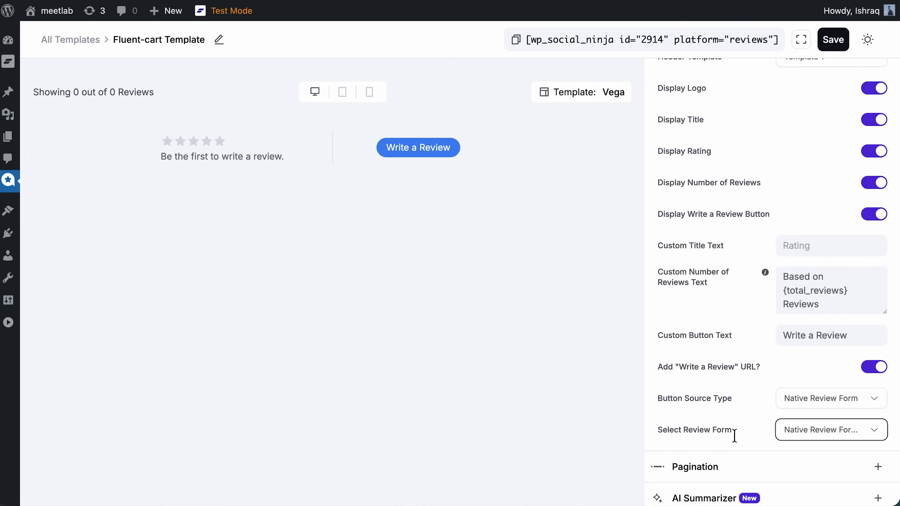
left_click(833, 39)
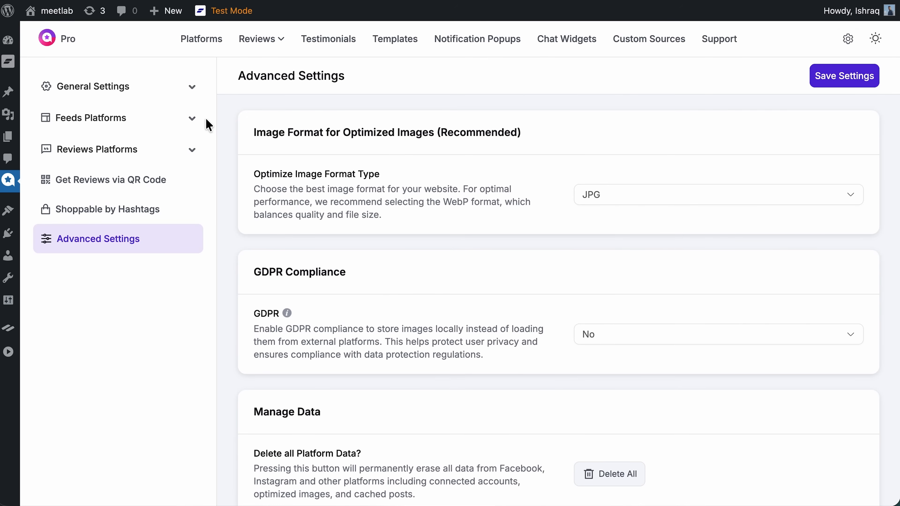
- In the Fluent Cart review settings, hide the rating count from product listings and make WP Social Ninja the main review hub
left_click(187, 153)
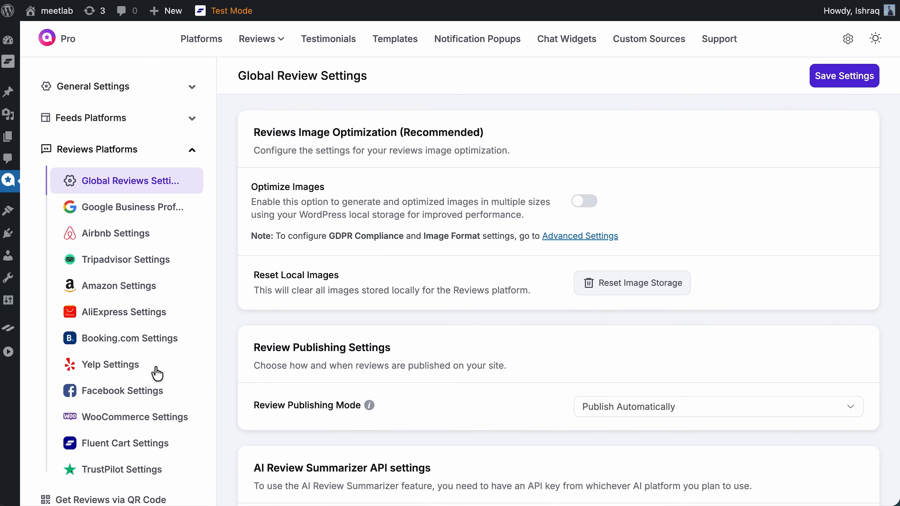
left_click(158, 443)
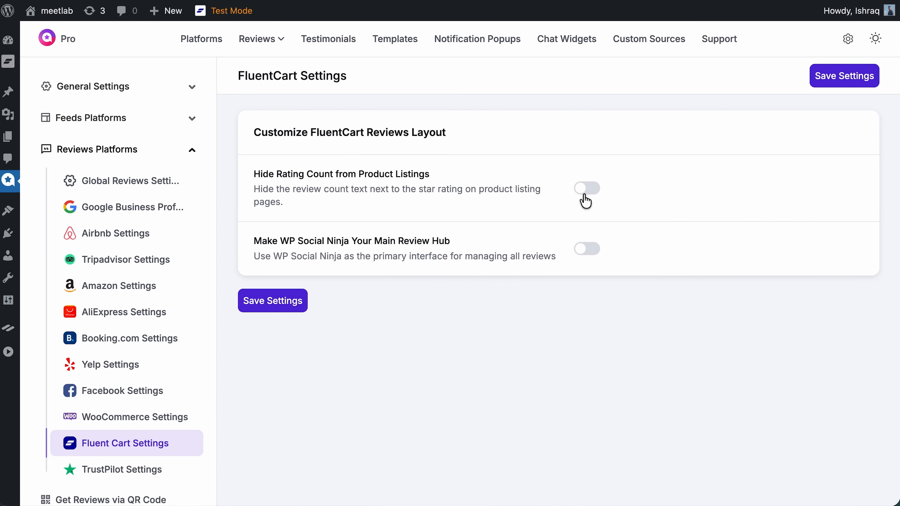
left_click(585, 202)
left_click(600, 264)
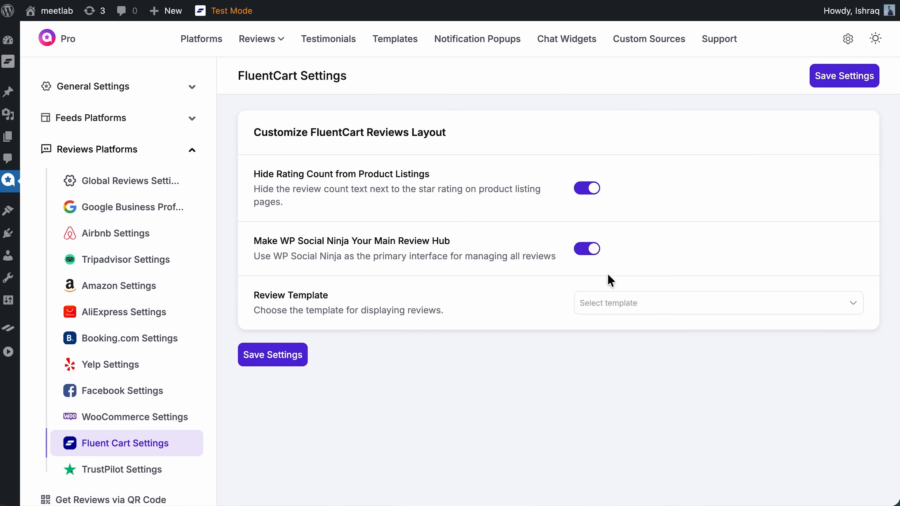
- Choose Fluent-cart Template (id-2914) as the review template and save the Fluent Cart settings
left_click(635, 303)
scroll(633, 263, "down", 2)
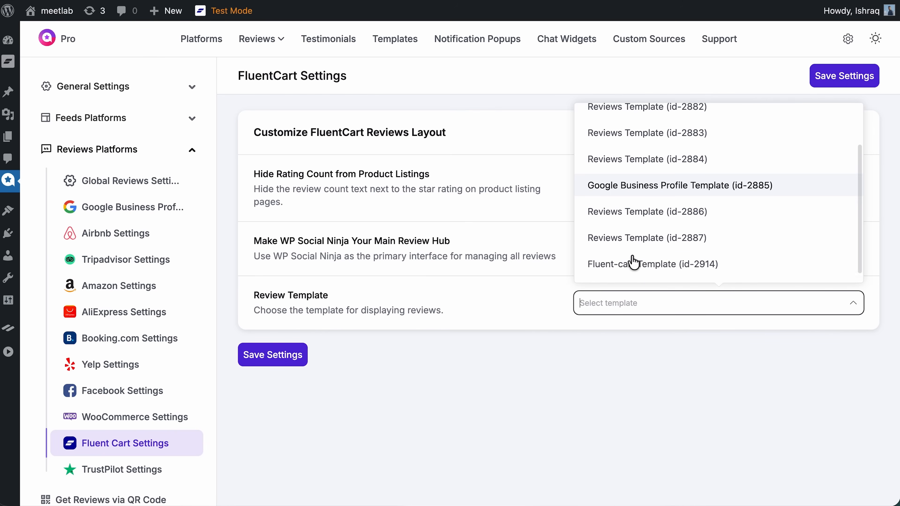
left_click(641, 272)
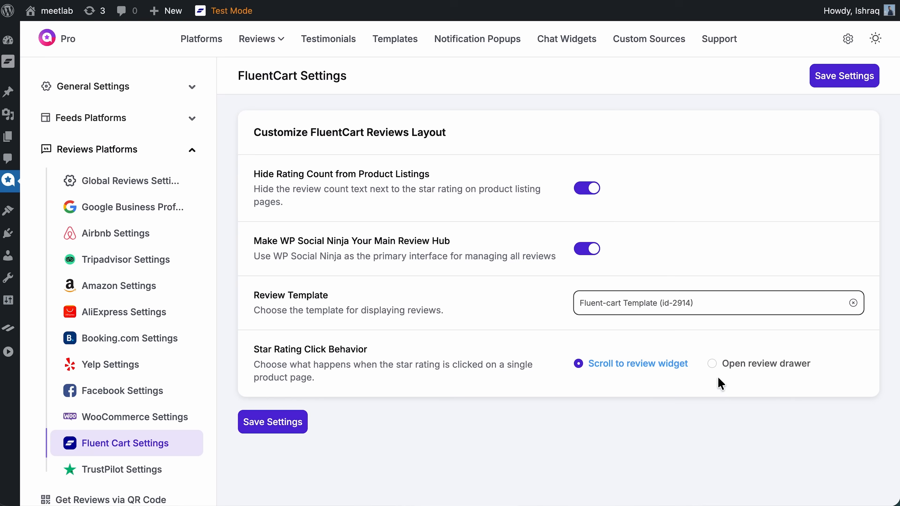
left_click(290, 428)
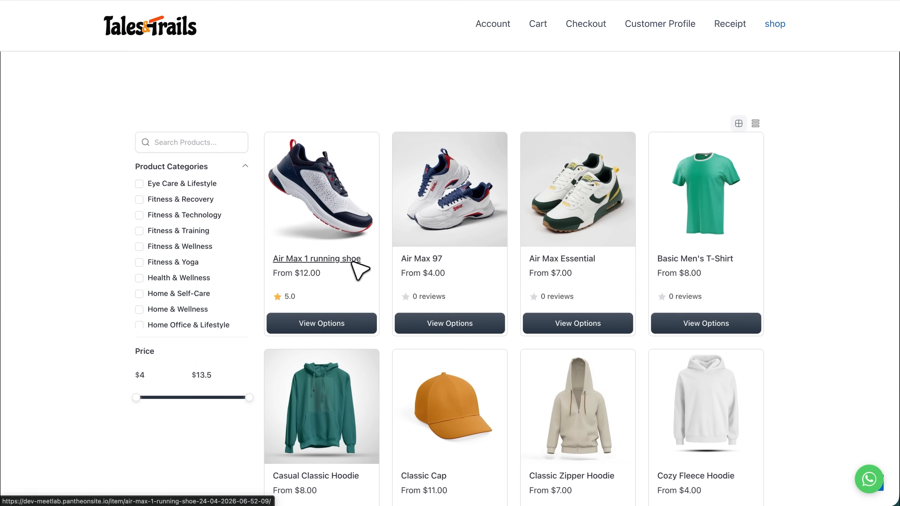
- Open the Air Max 1 running shoe product from the shop page and bring up its review form
left_click(351, 262)
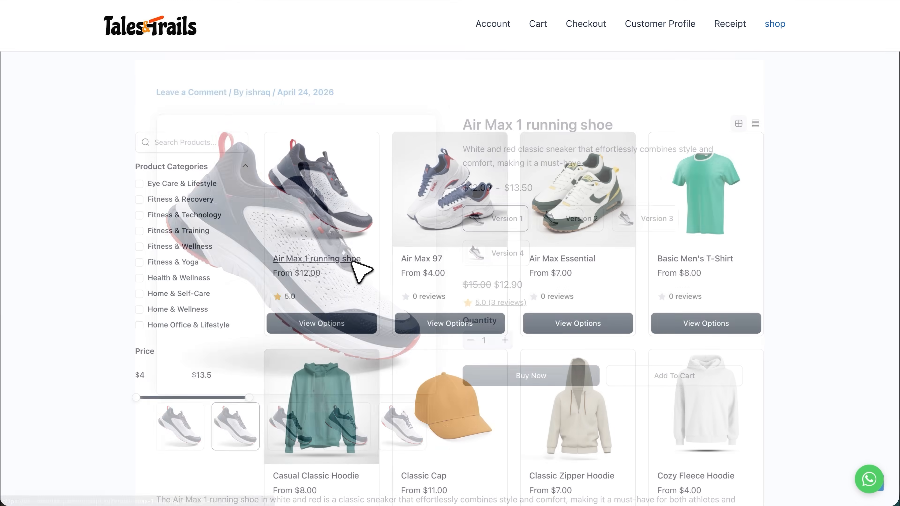
scroll(558, 411, "down", 8)
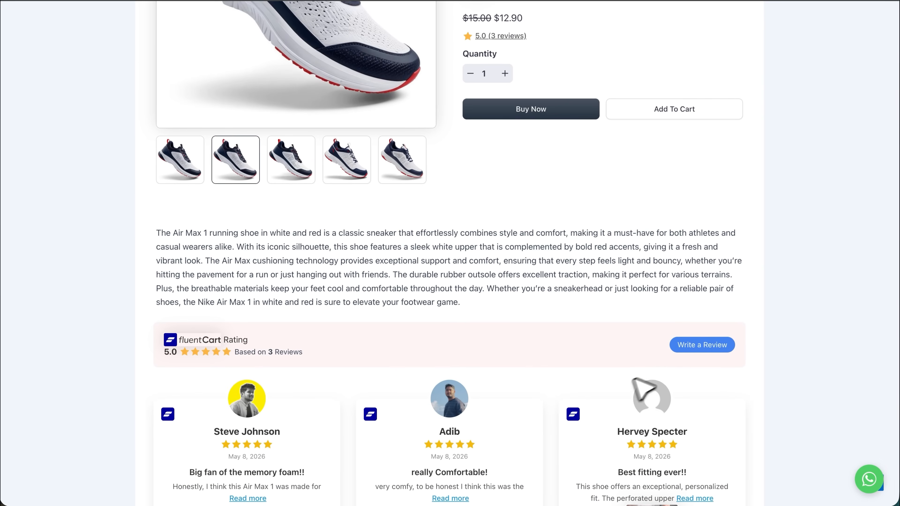
left_click(691, 346)
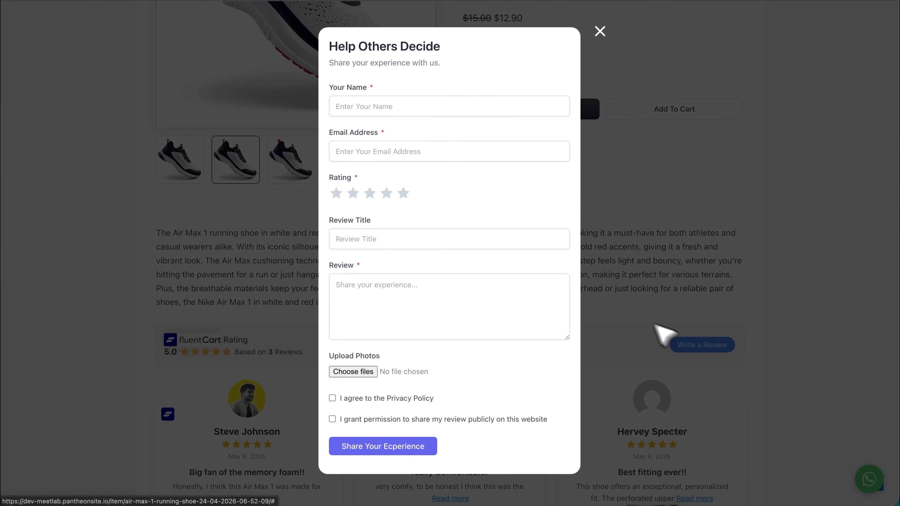
- Fill in the reviewer's name and email, five stars, title "Quality is awesome!" and review "Very high quality. Wearing it for a week, hasn't found any issue yet."
left_click(518, 110)
left_click(409, 193)
left_click(434, 237)
type("Quality is awesome!")
left_click(411, 275)
type("Very high quality. Wearing it for a week, hasn't found any issue yet.")
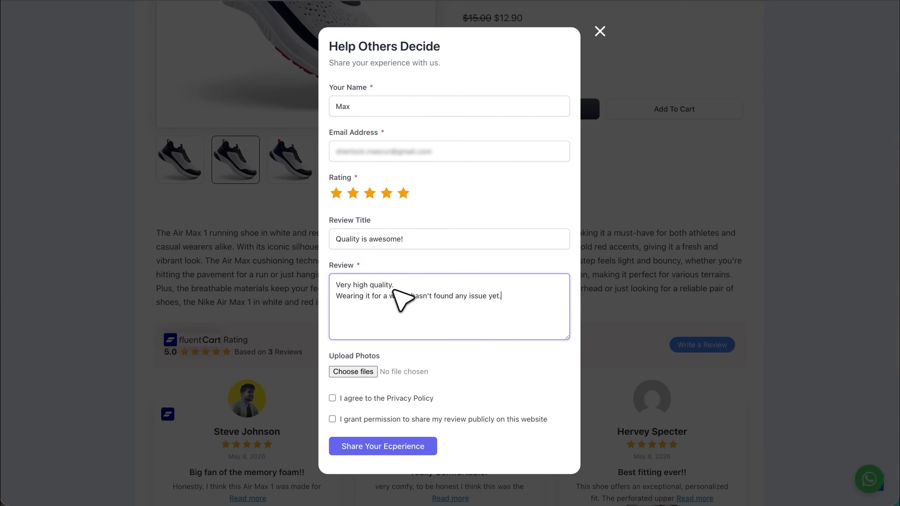
- Attach the photo of the worn shoes, accept the privacy policy and public sharing, submit the review, and close the form
left_click(376, 371)
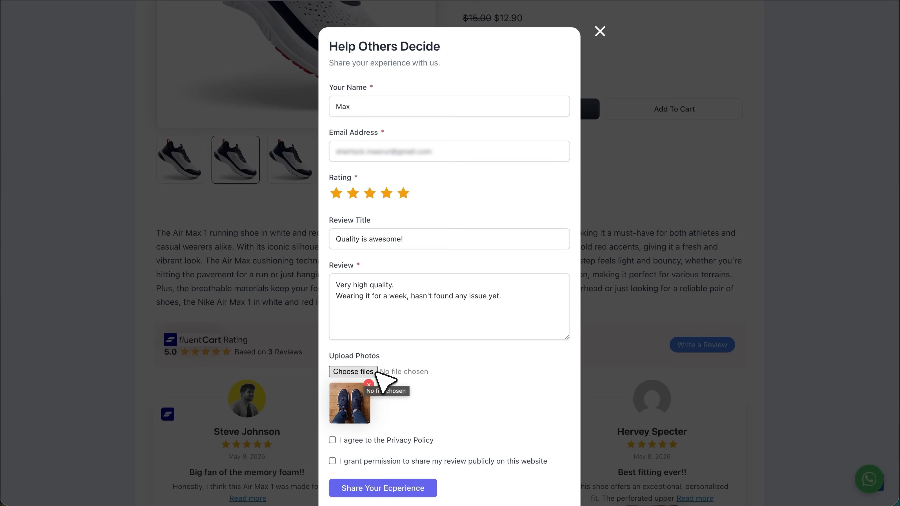
left_click(333, 440)
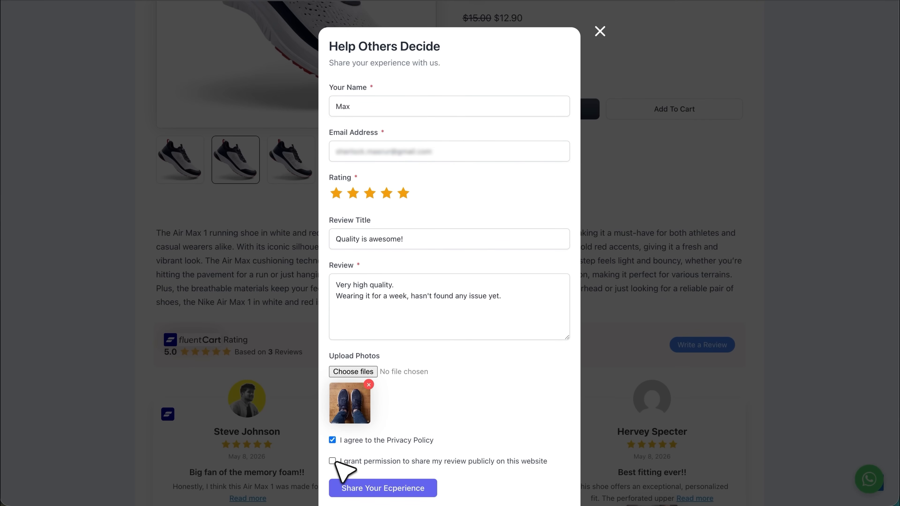
left_click(387, 492)
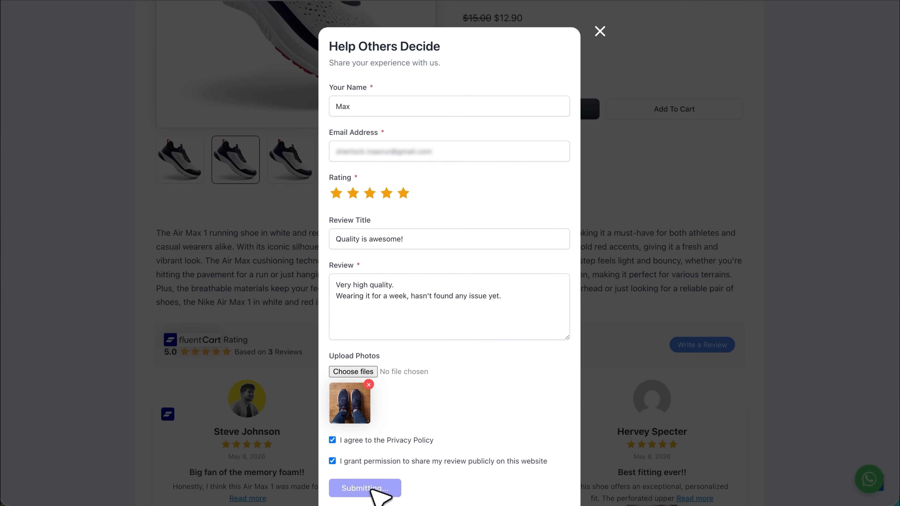
scroll(385, 497, "down", 1)
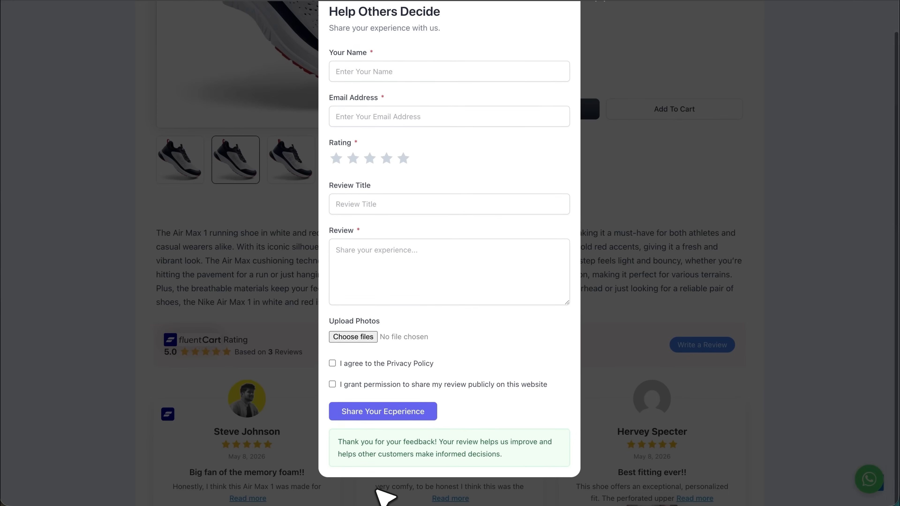
scroll(384, 496, "up", 1)
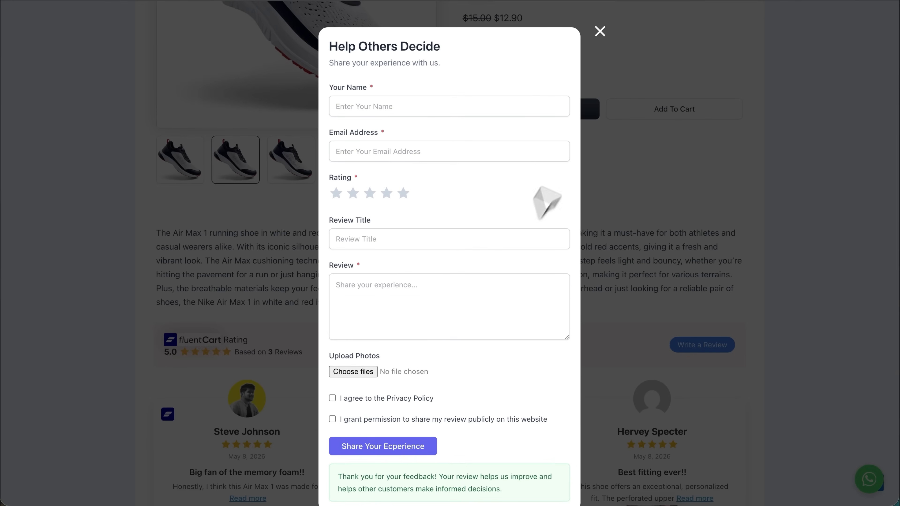
left_click(601, 30)
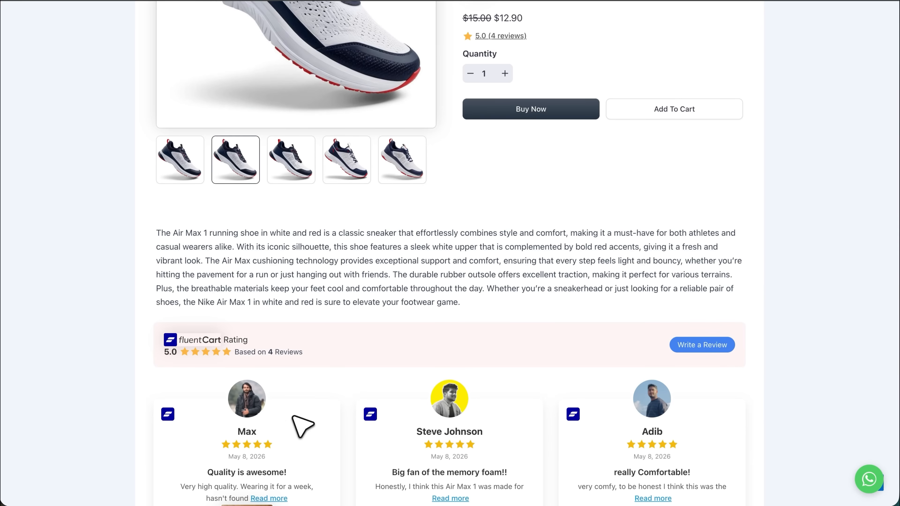
- Expand the newly submitted "Quality is awesome!" review and look over the product's review cards and photos
scroll(301, 425, "down", 4)
left_click(279, 362)
scroll(303, 386, "down", 4)
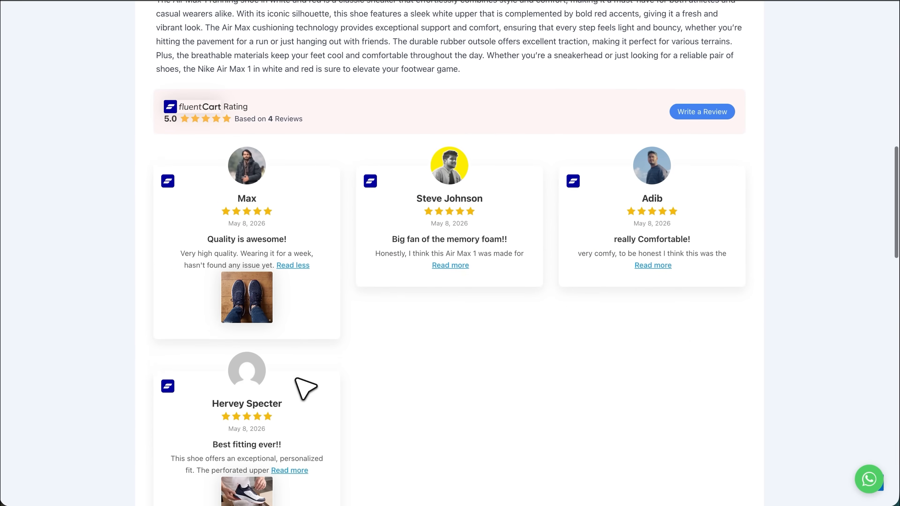
scroll(297, 381, "down", 1)
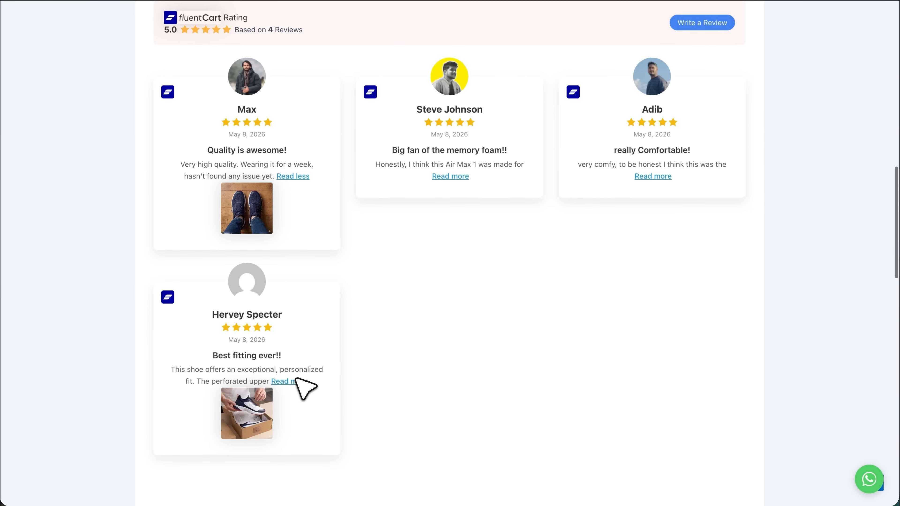